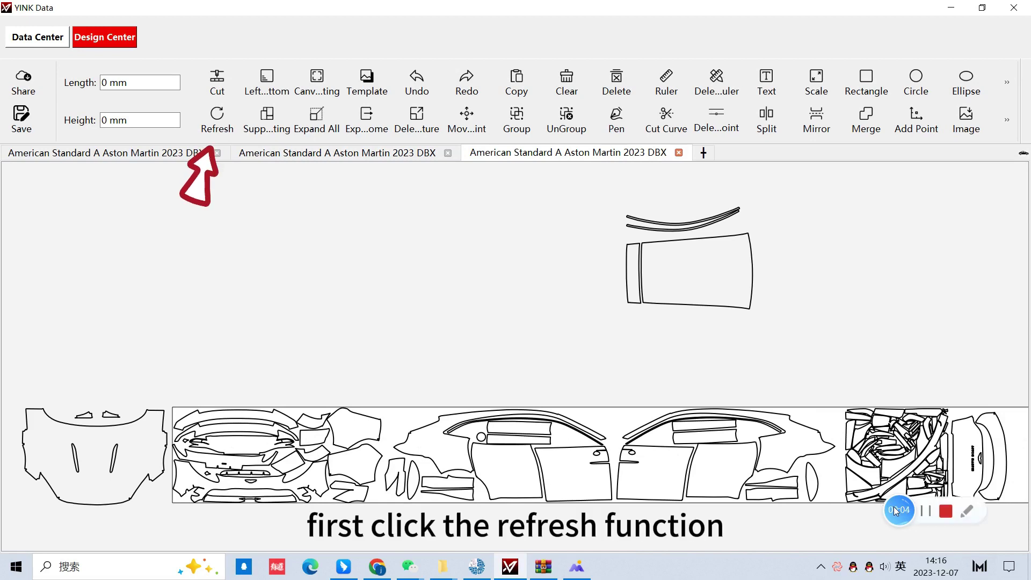
Refresh the Aston Martin DBX pattern data at precision 1000
click(217, 120)
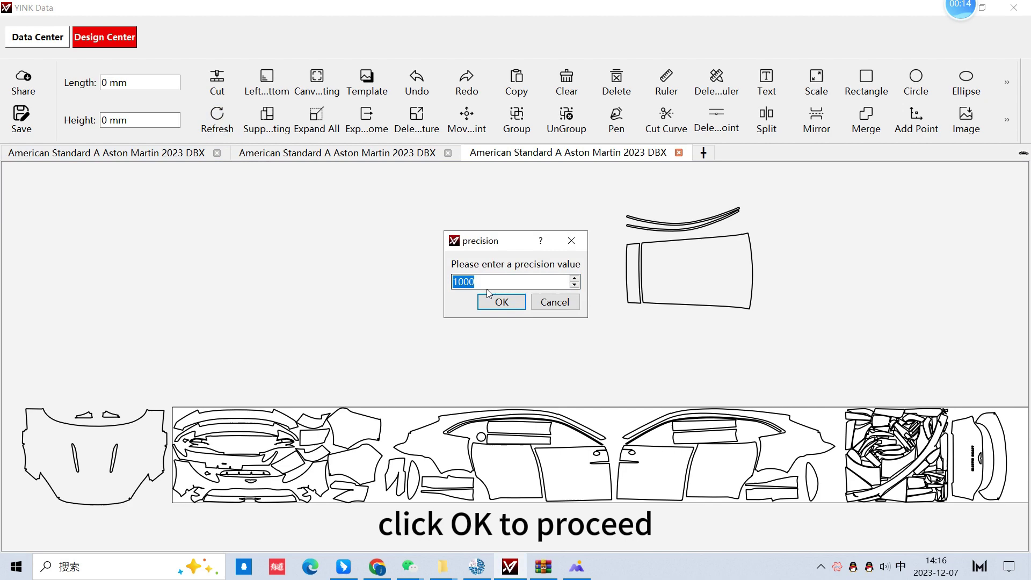
click(498, 301)
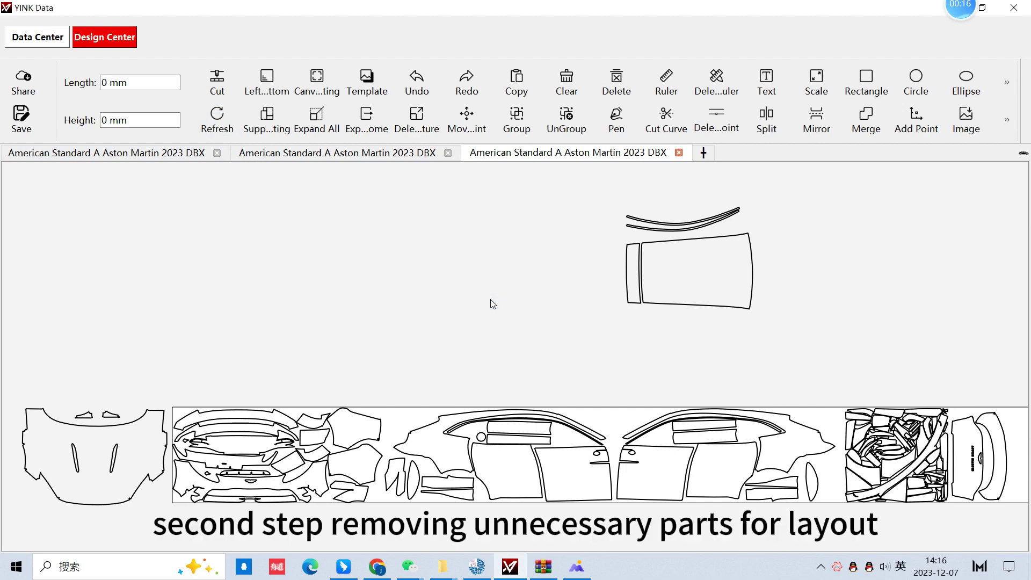
Drag the side fender and door pieces onto the canvas and delete them
click(439, 435)
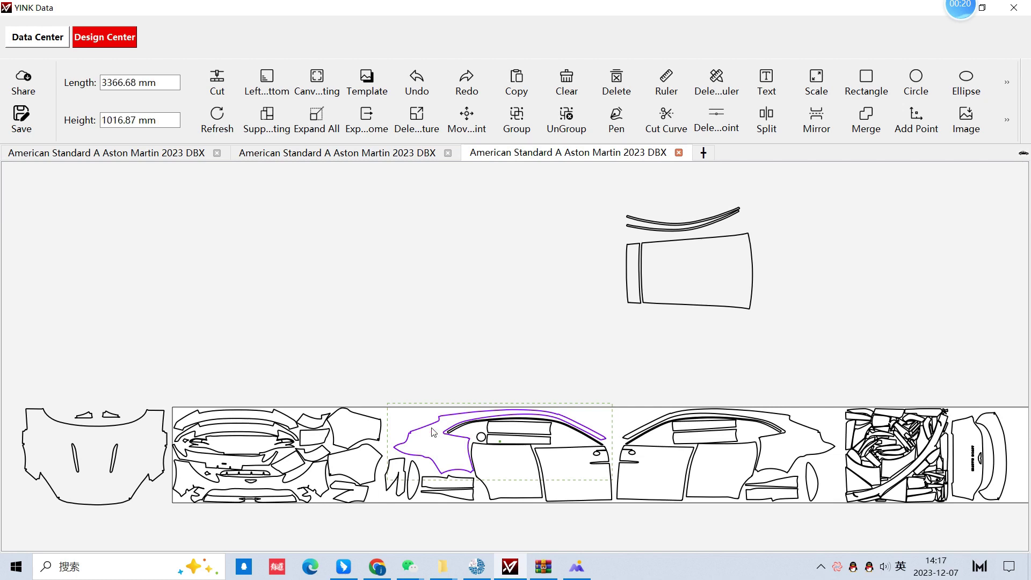
mouse_move(435, 427)
mouse_down()
mouse_move(433, 337)
mouse_move(357, 280)
mouse_up()
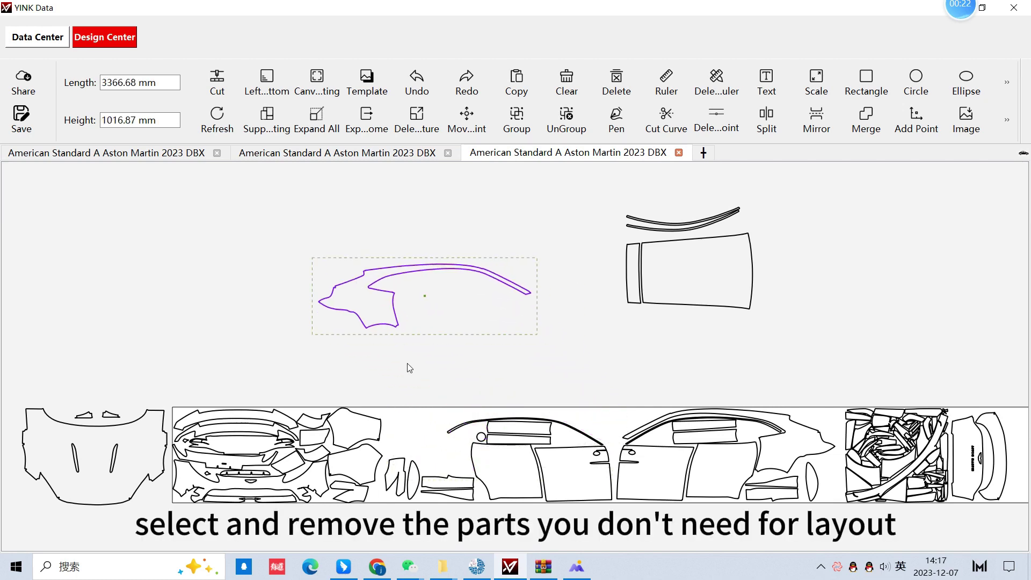
click(513, 463)
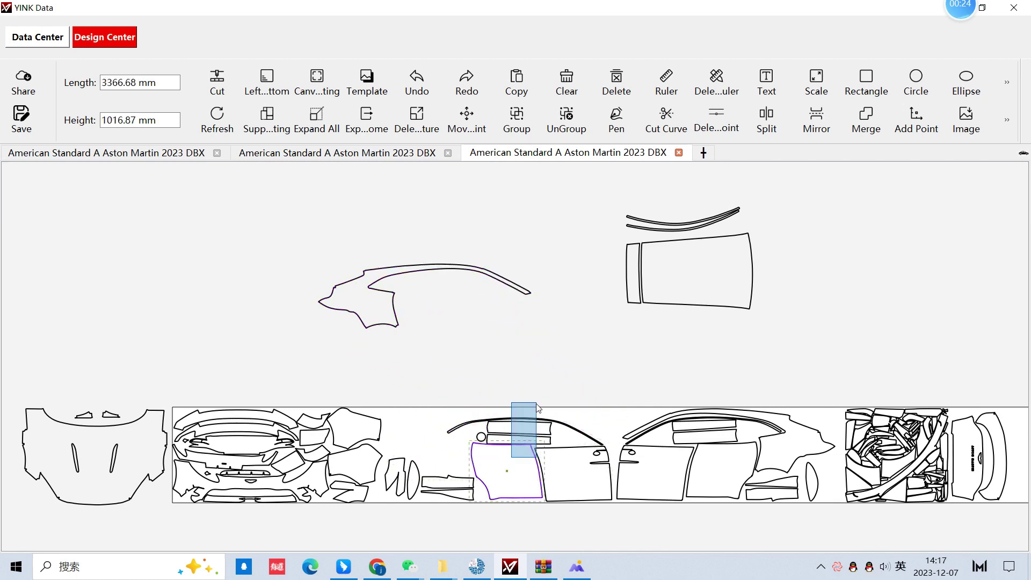
mouse_move(515, 393)
mouse_down()
mouse_move(547, 459)
mouse_move(483, 335)
mouse_up()
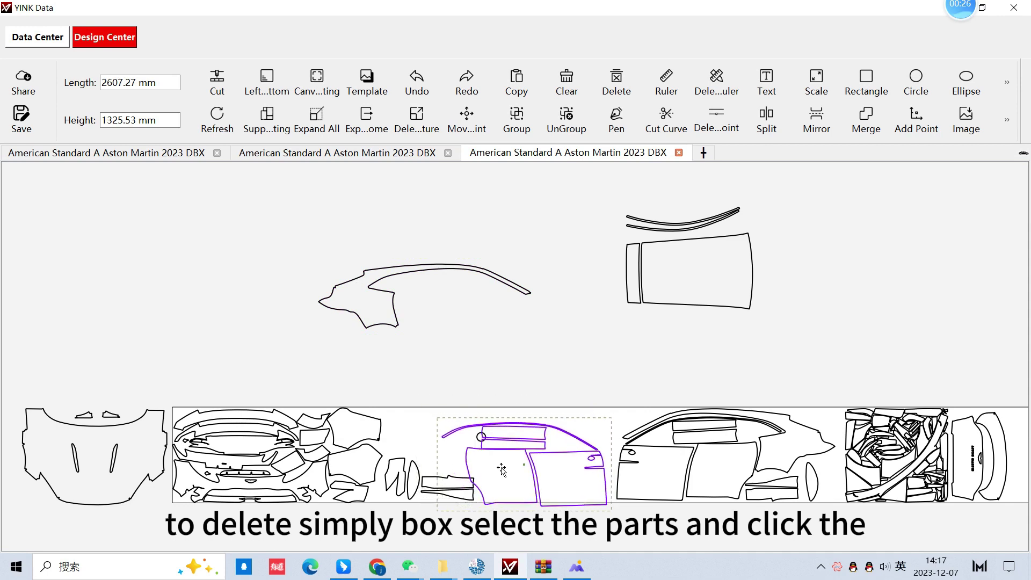
drag(298, 219, 598, 375)
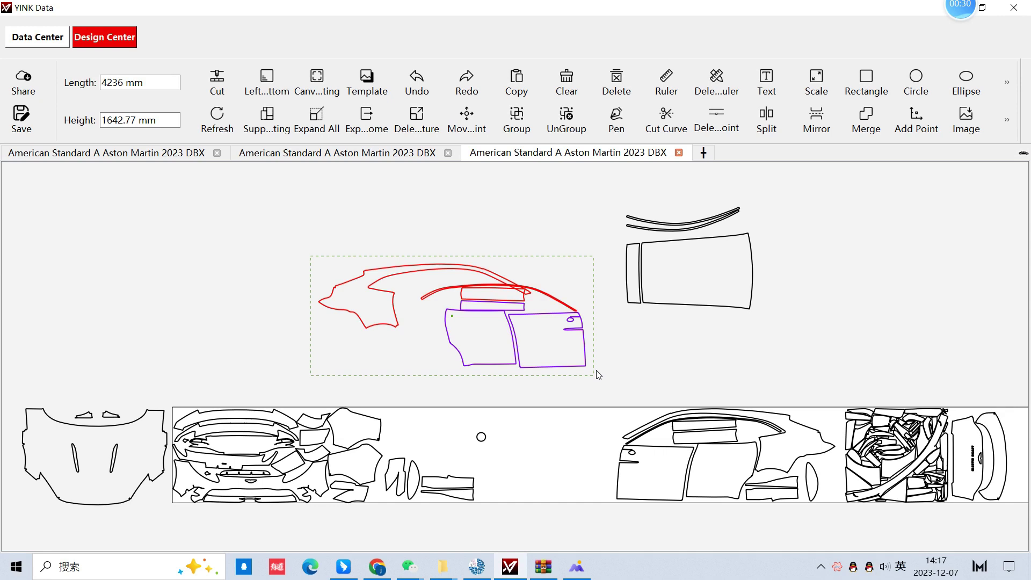
click(616, 81)
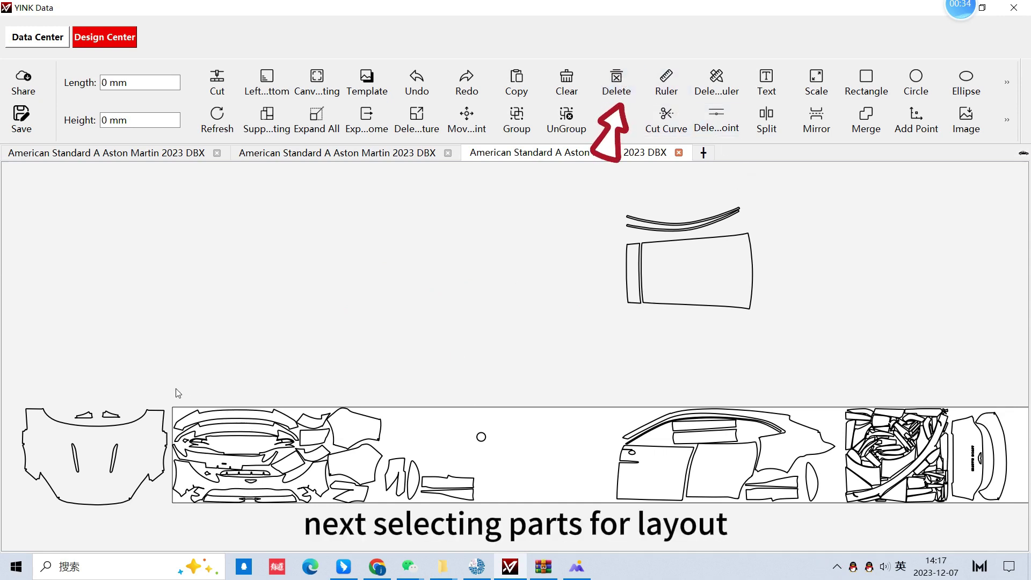
Box-select all remaining strip parts and open the Super Nesting AutoNester settings
mouse_move(172, 389)
mouse_down()
mouse_move(282, 441)
mouse_move(1028, 528)
mouse_up()
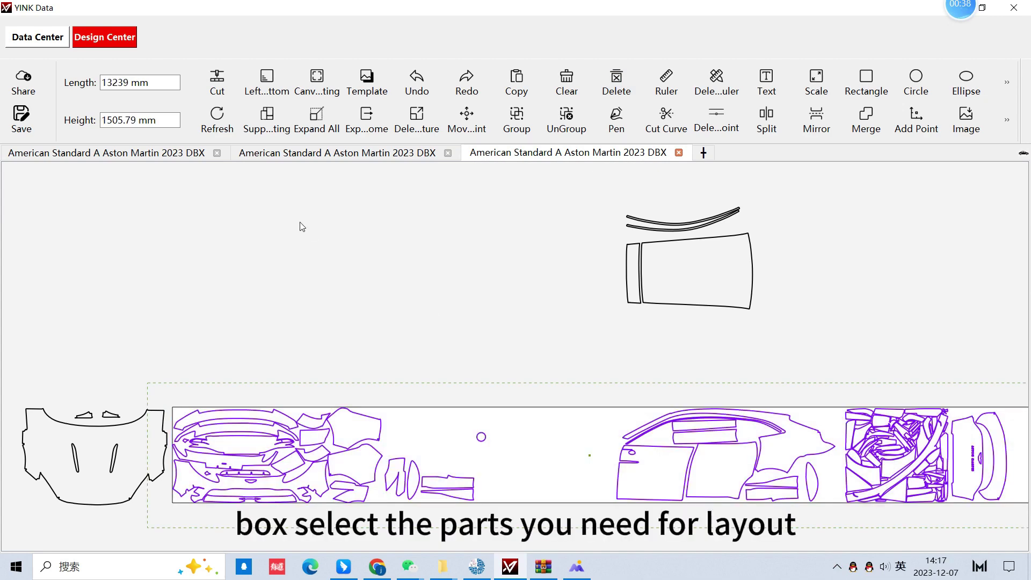
click(266, 120)
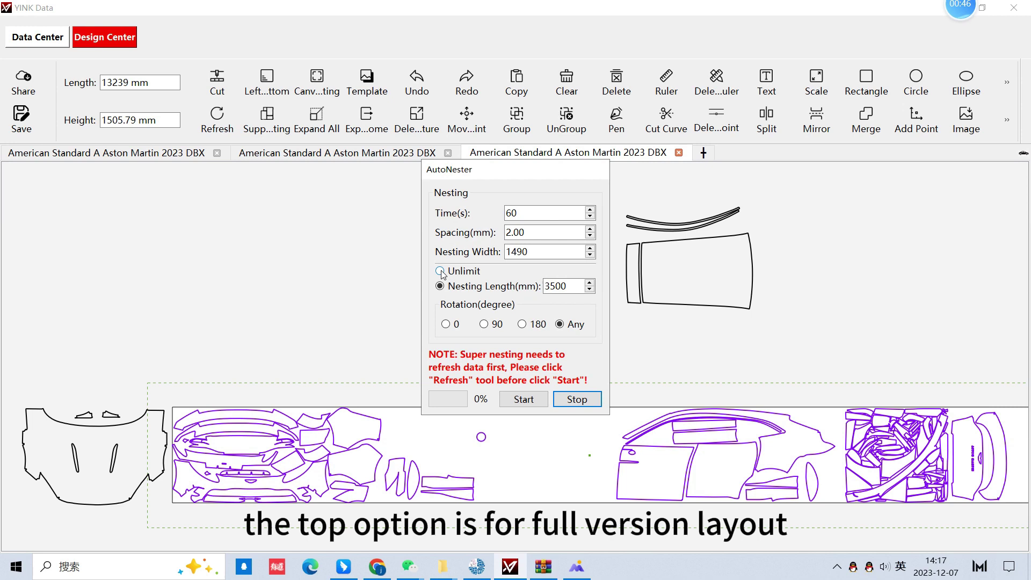
Toggle Unlimit off to keep nesting length 3500 and start the preset nesting job
click(440, 271)
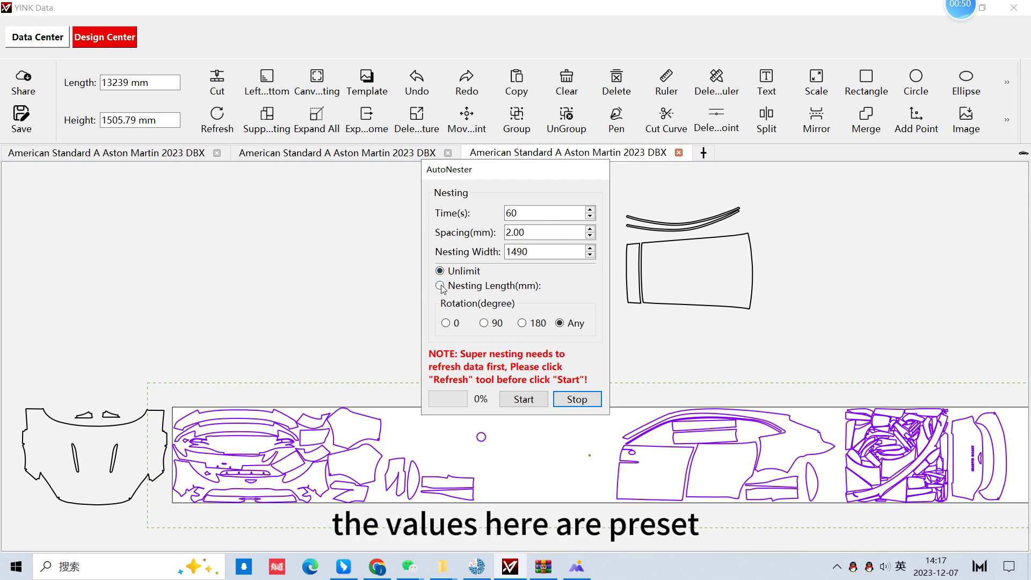
click(441, 286)
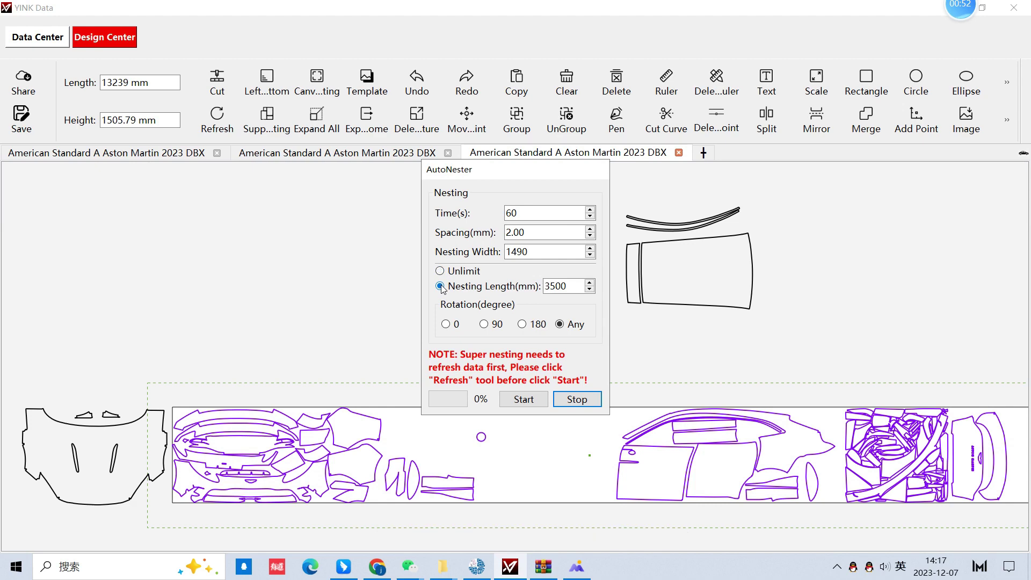
click(522, 398)
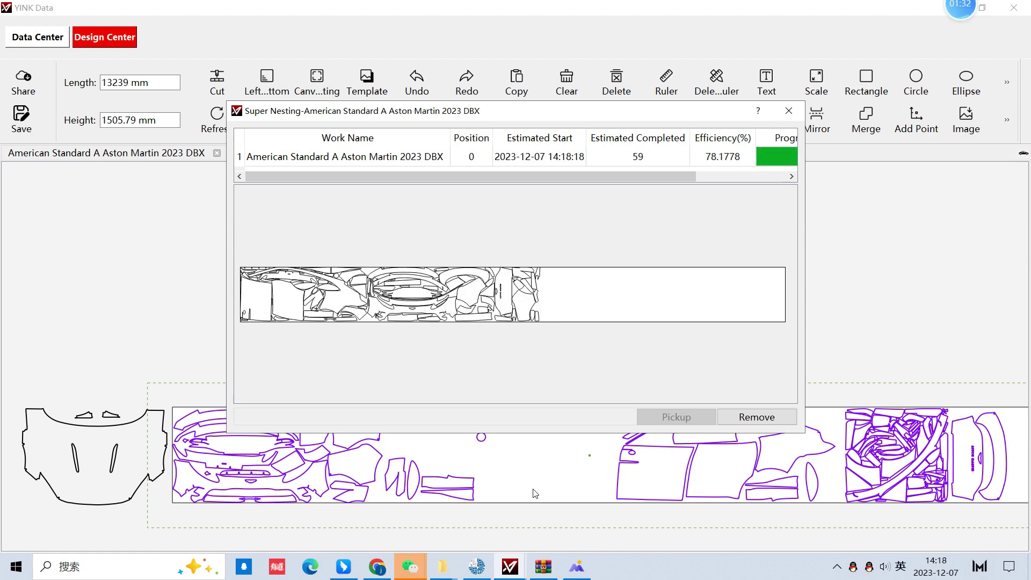
Watch the running nesting job's progress in the Super Nesting job table
click(741, 176)
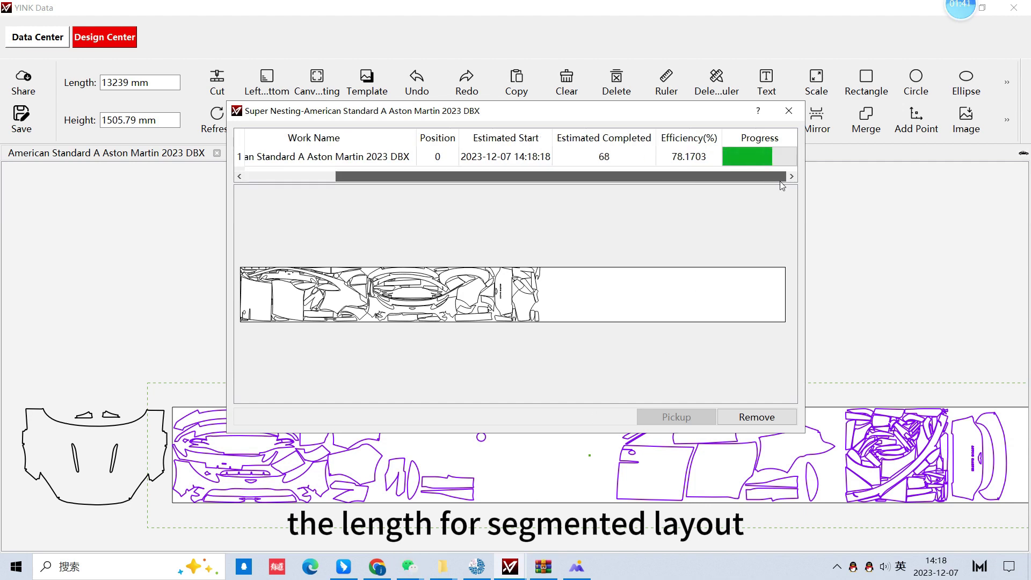